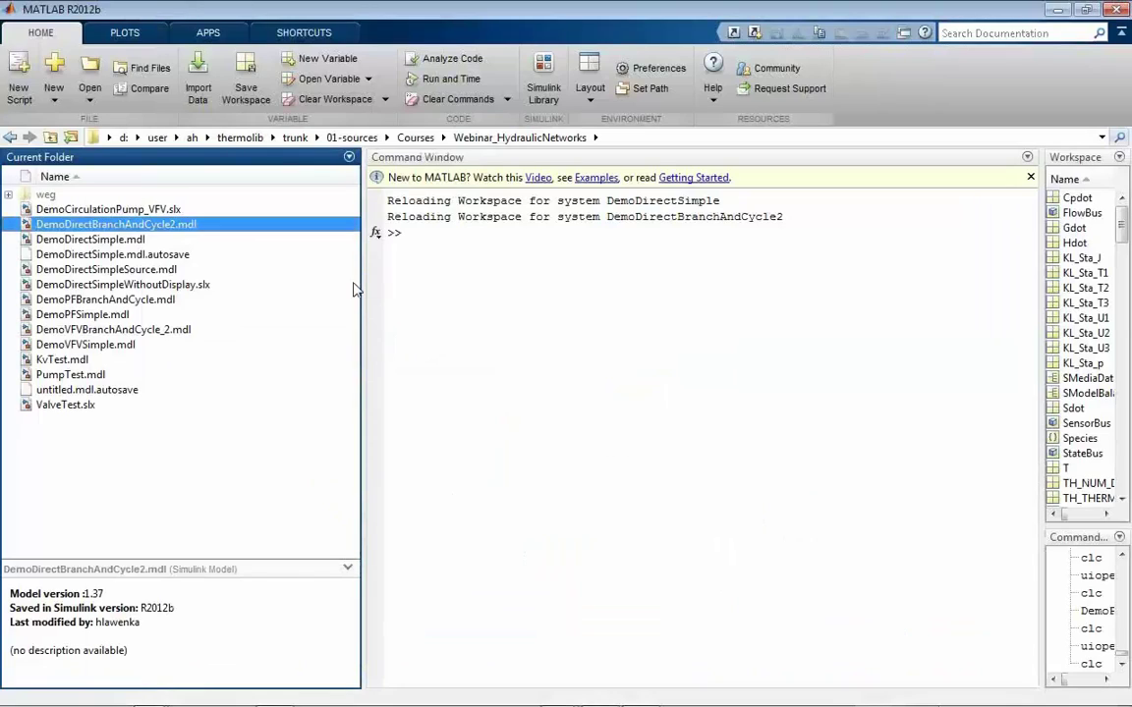
Open DemoPFSimple.mdl maximized and select the Liquid Tank, Valve1 and Downstream blocks in turn
double_click(82, 315)
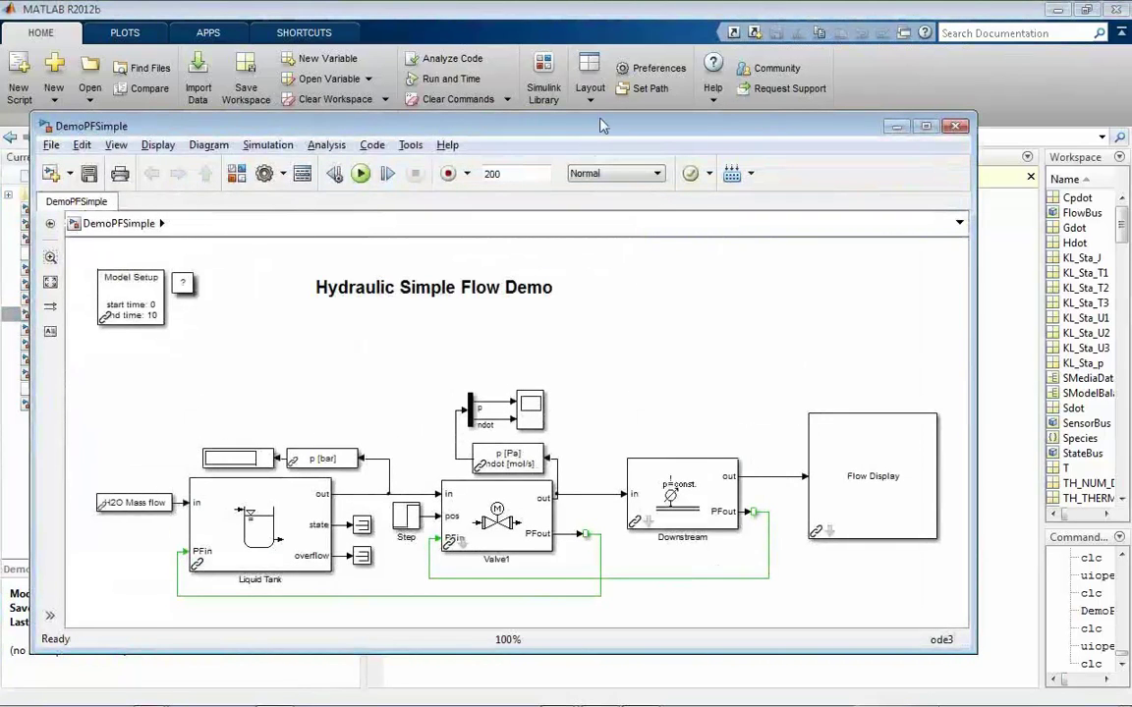
double_click(602, 125)
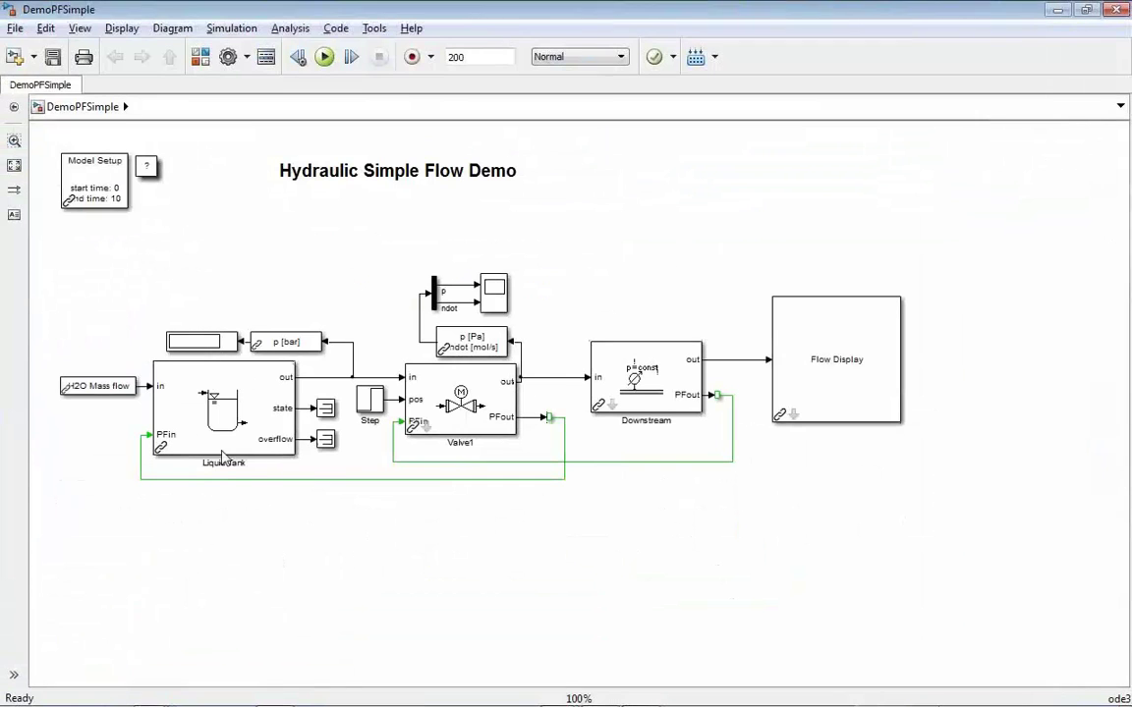
left_click(204, 421)
left_click(665, 367)
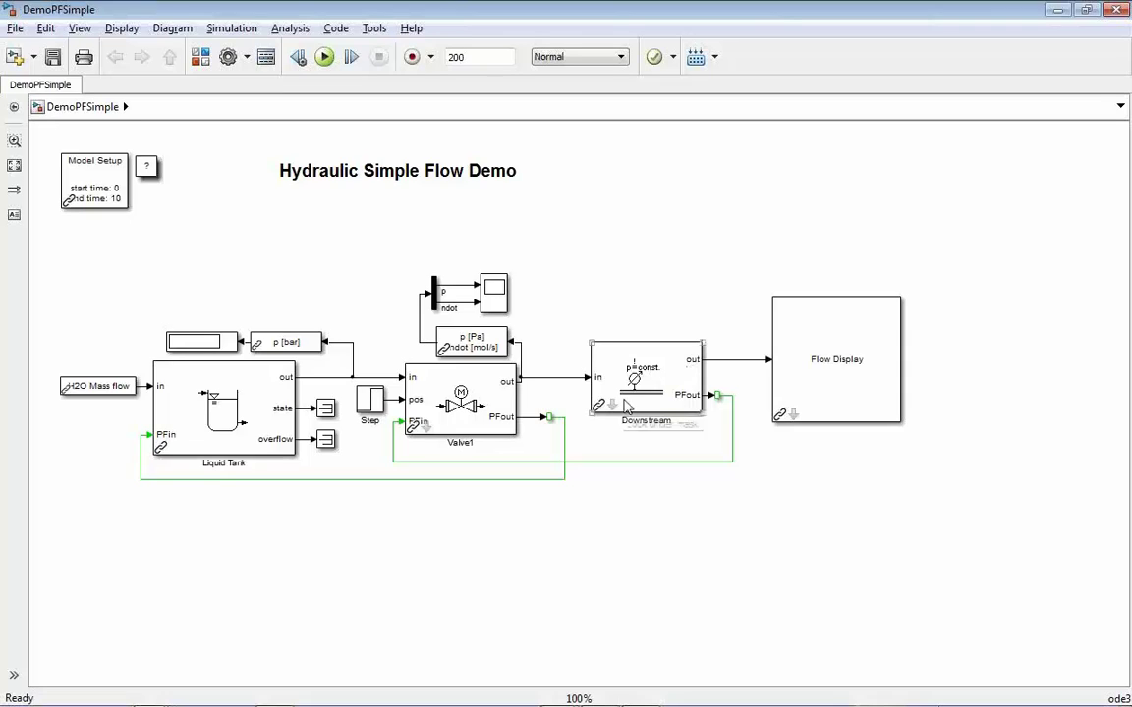
left_click(211, 417)
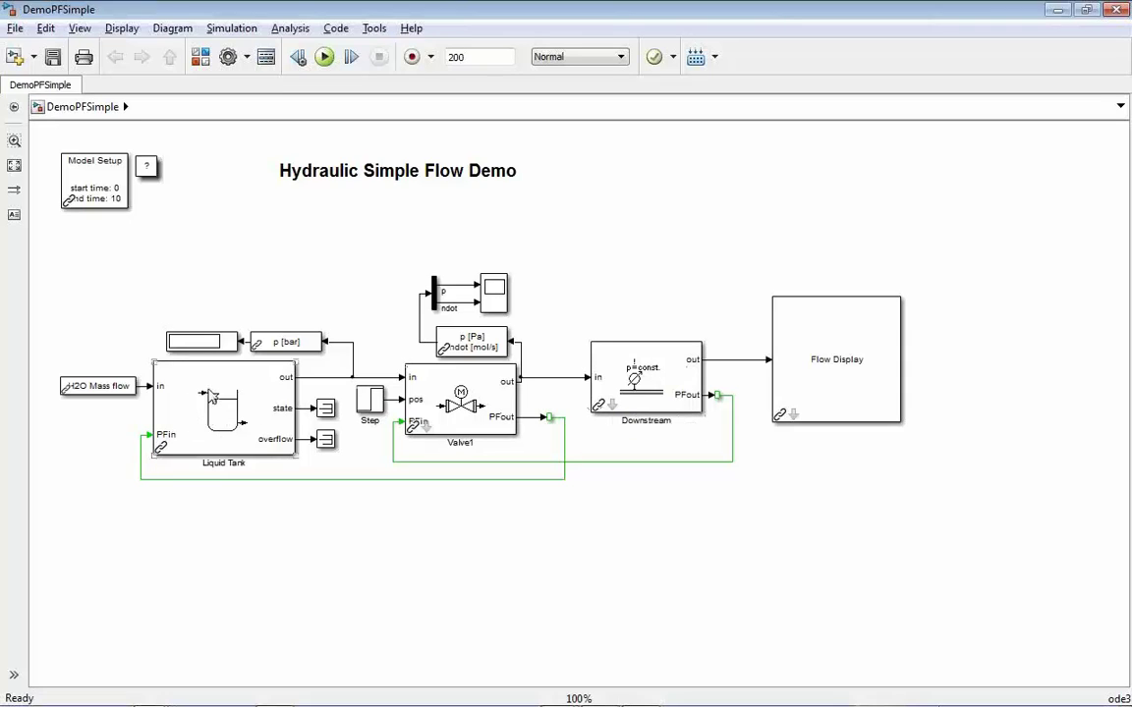
left_click(469, 391)
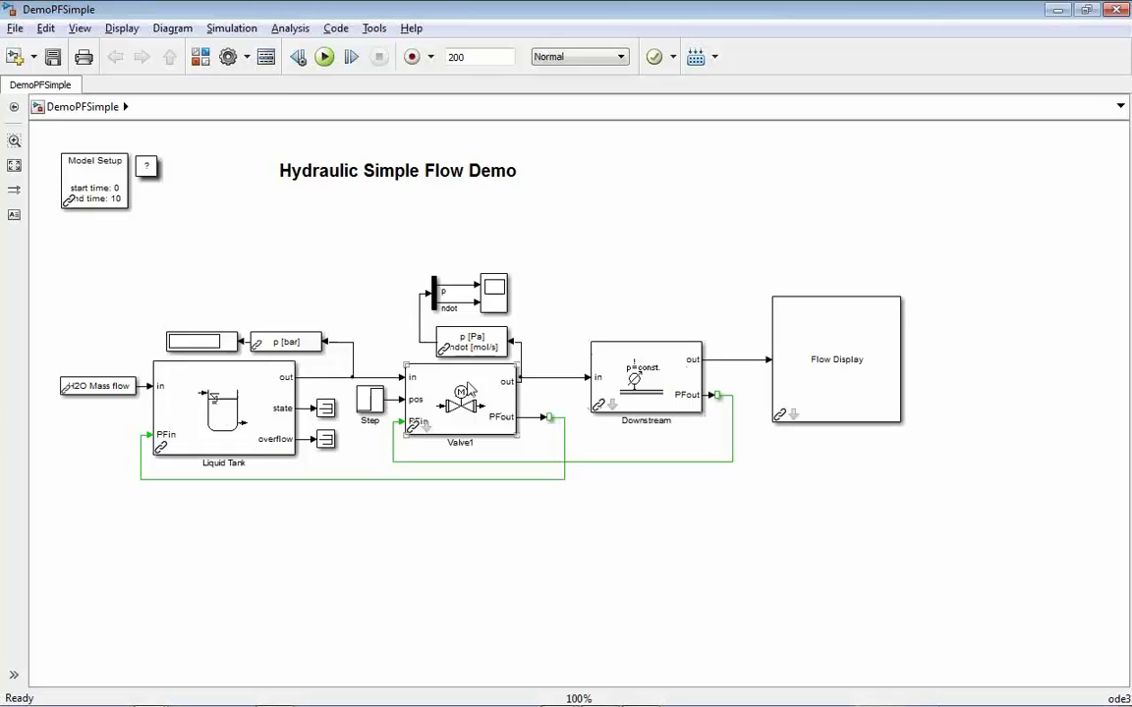
left_click(660, 385)
Open the Downstream block's parameters, check its Pressure [Pa] of 3e5, and close with OK
double_click(661, 386)
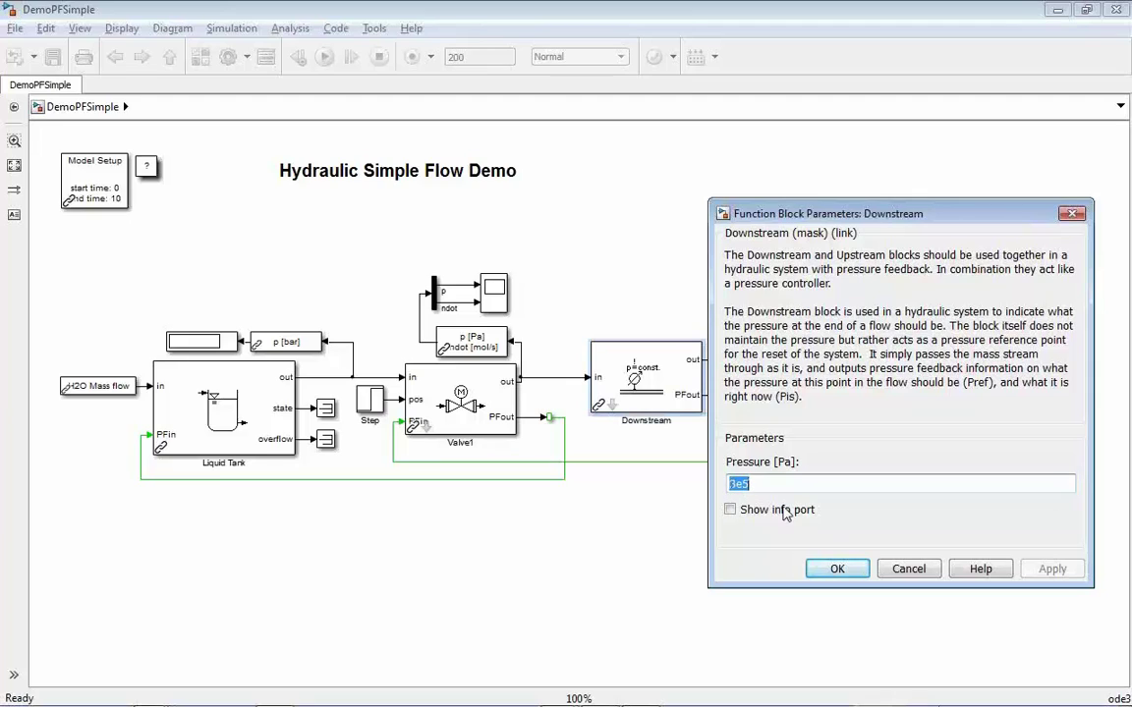
left_click(837, 570)
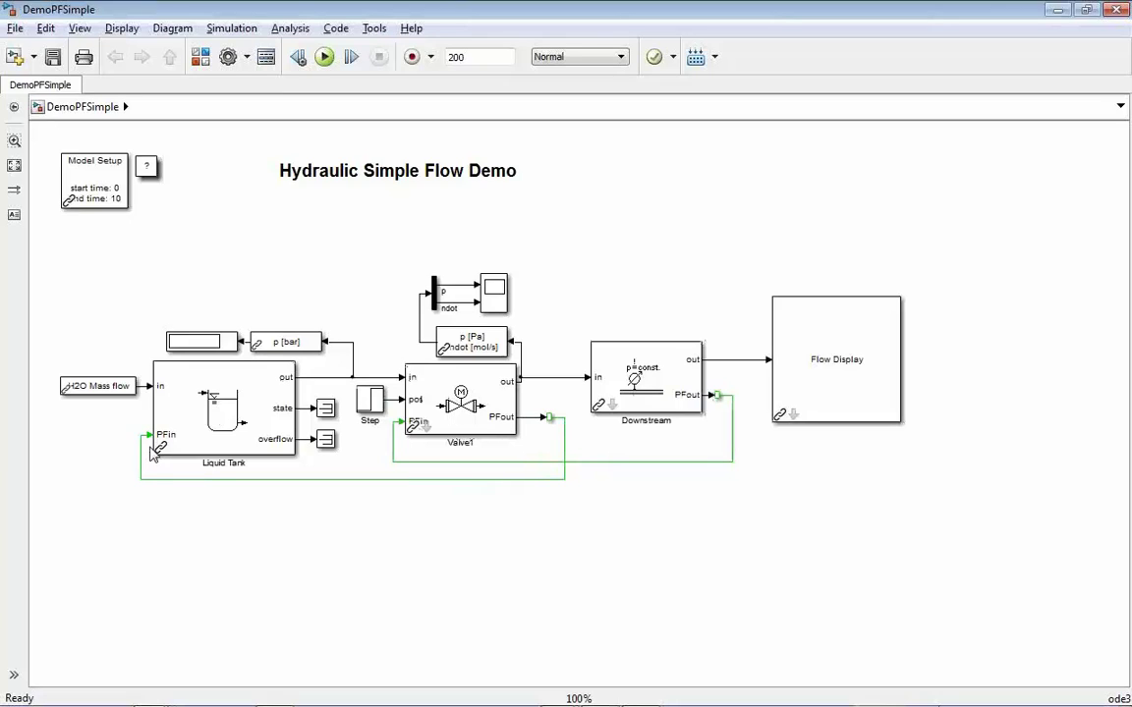
Select the Downstream, Valve1 and Liquid Tank blocks, then run the DemoPFSimple simulation
left_click(662, 388)
left_click(411, 425)
left_click(223, 433)
left_click(324, 56)
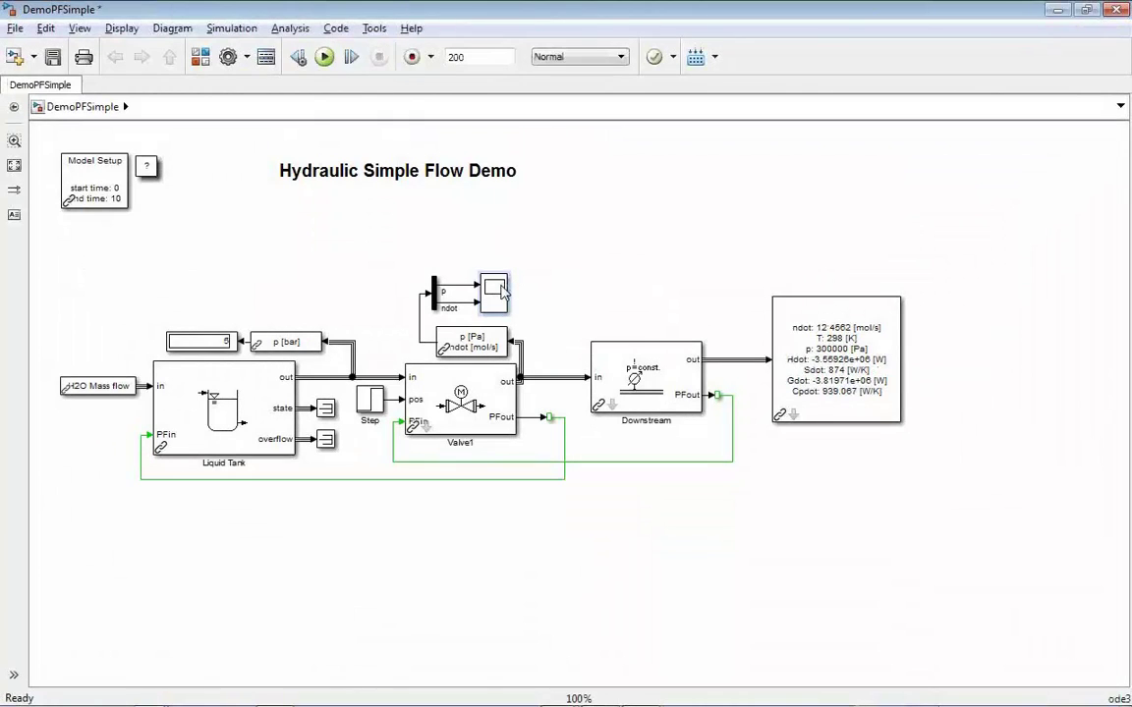
Open the Scope to view pressure and ndot, then select and deselect the Downstream and Step blocks
double_click(498, 289)
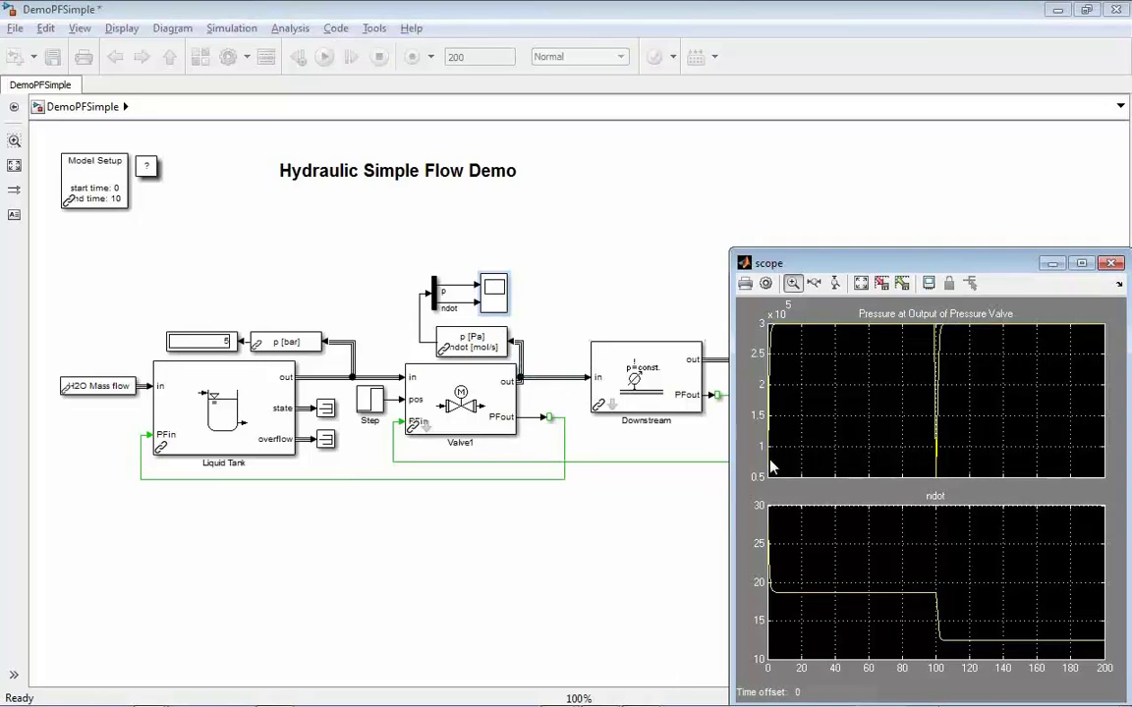
left_click(668, 393)
left_click(652, 337)
left_click(379, 401)
left_click(657, 326)
Change the Liquid Tank's Relaxation factor for PF from 50 to 1 and confirm with OK
double_click(254, 388)
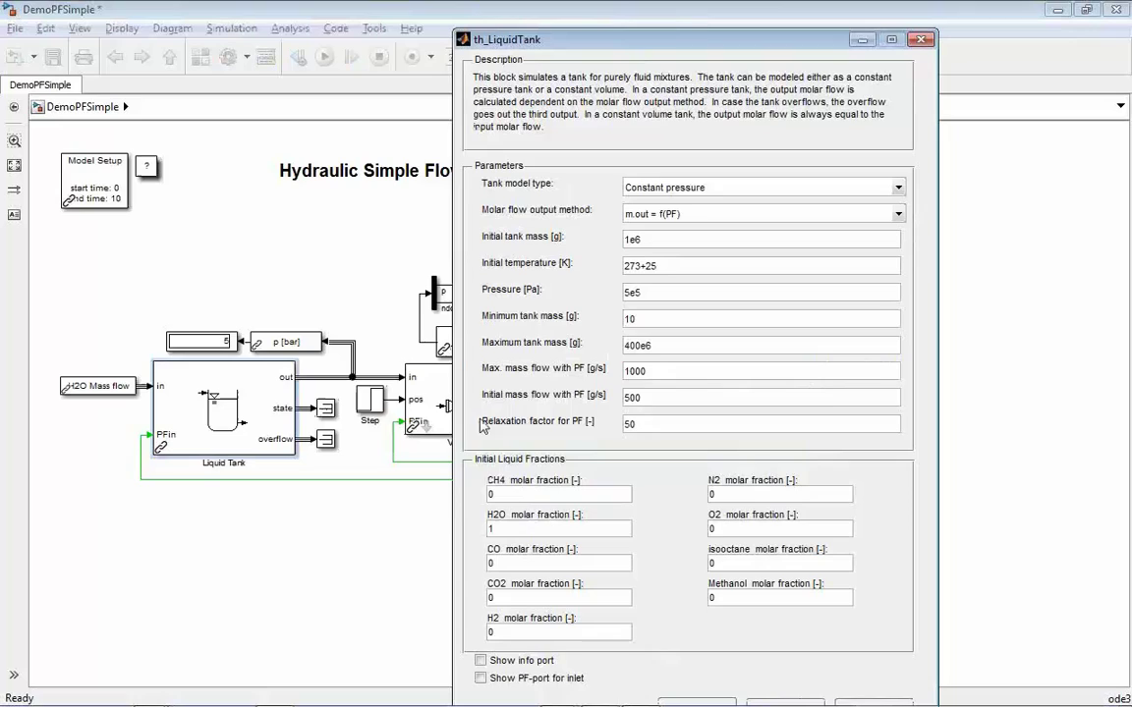
double_click(648, 423)
type("1")
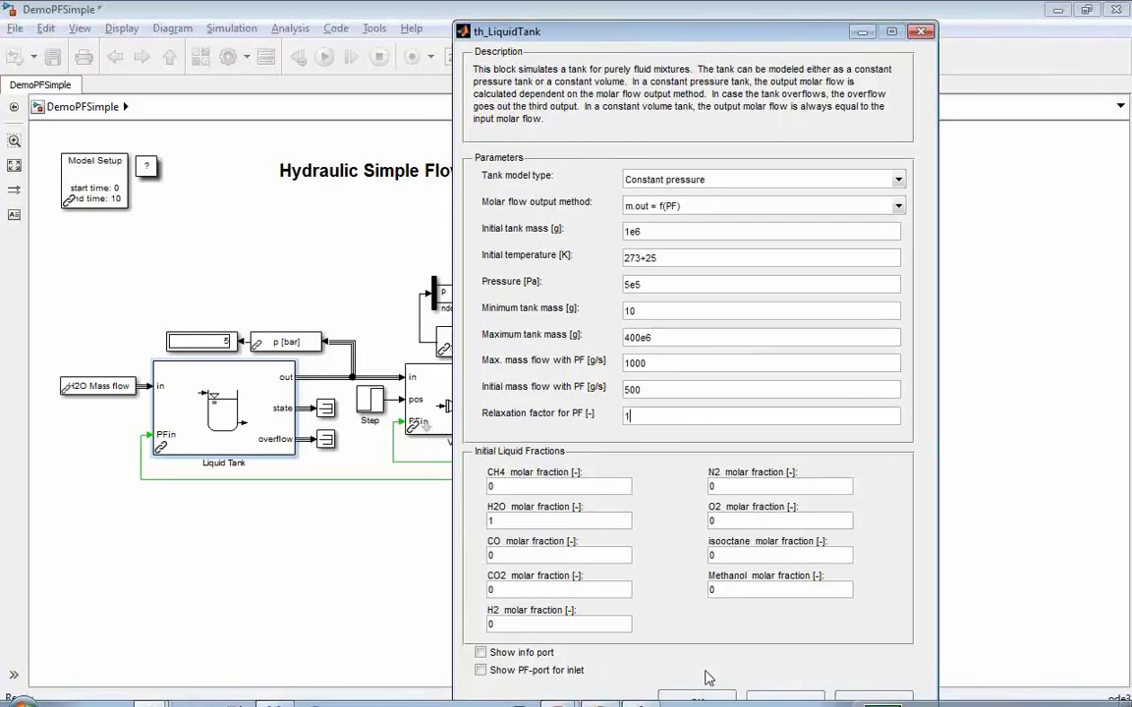
left_click(693, 700)
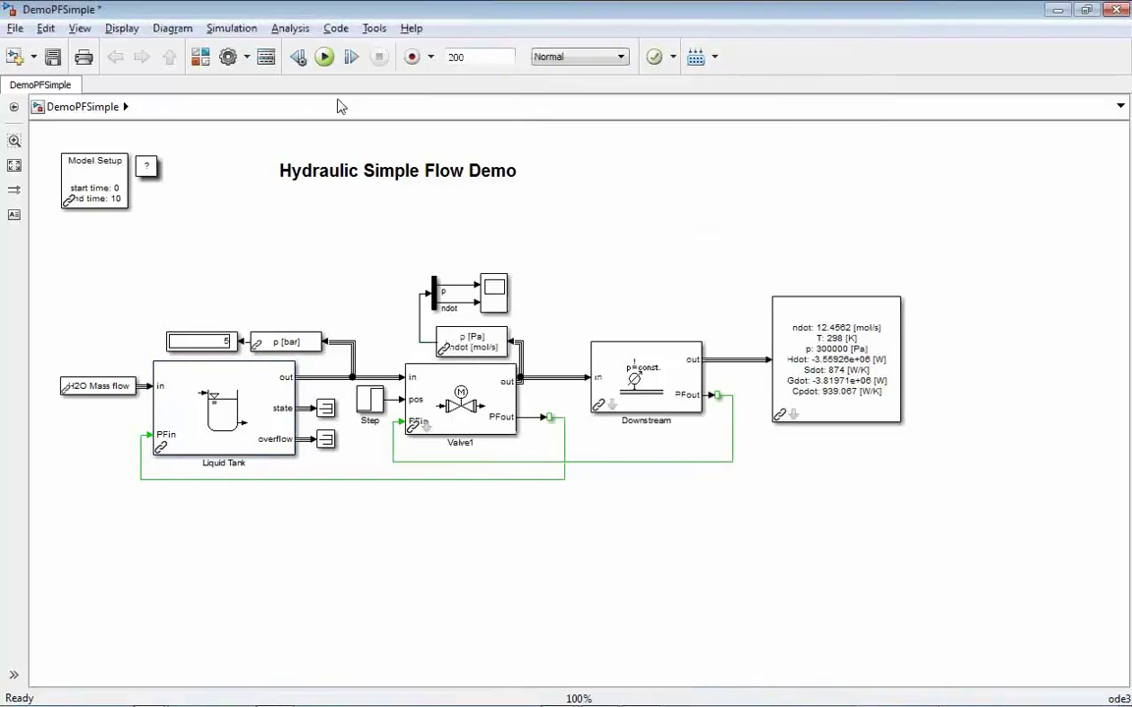
Rerun the simulation, open the Scope, and autoscale the pressure and ndot plots
left_click(324, 56)
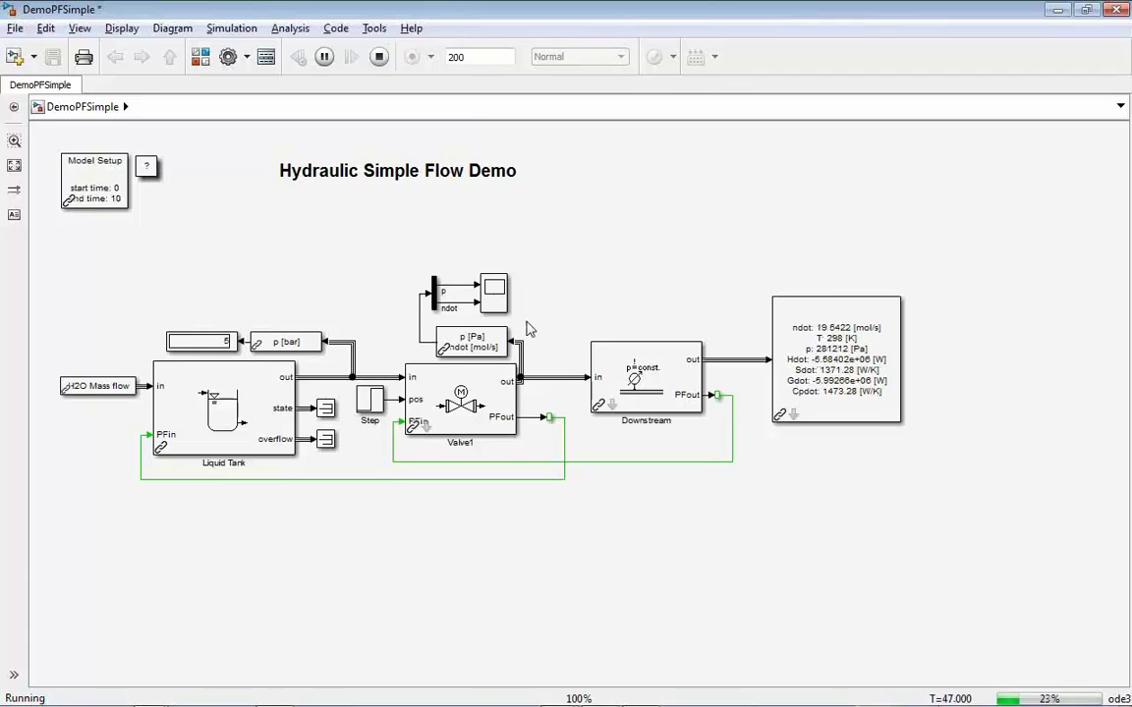
double_click(493, 287)
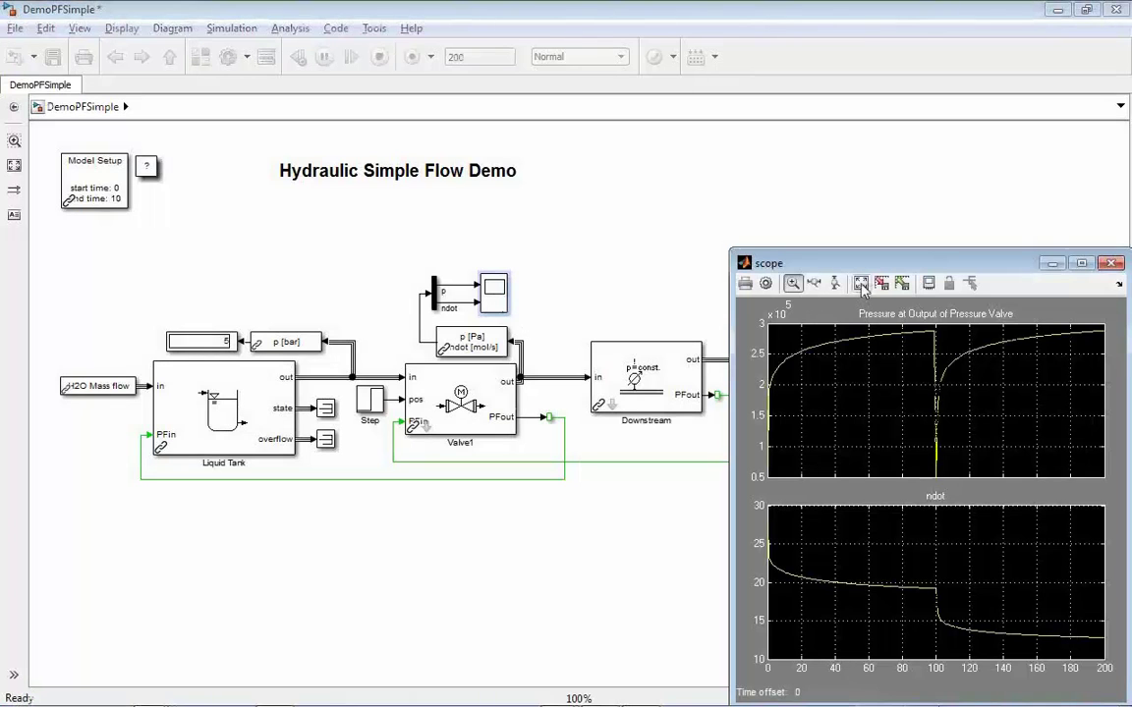
left_click(860, 283)
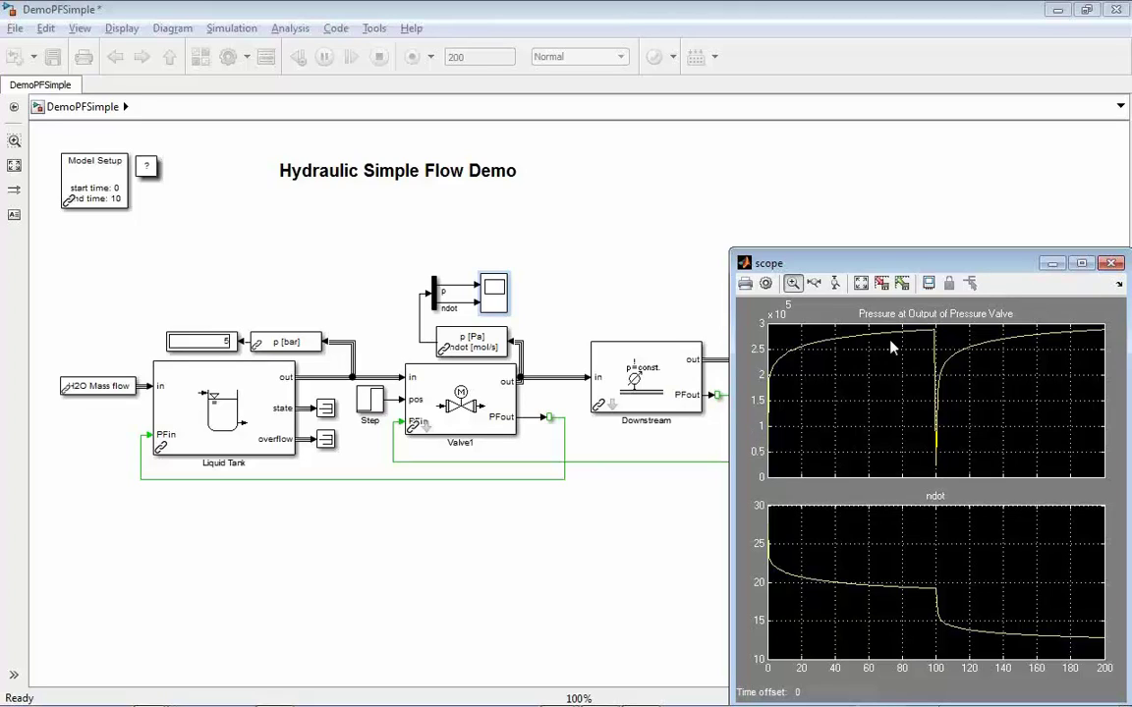
Reopen and close the Liquid Tank parameters unchanged, then open Model Configuration Parameters from the Simulation menu
double_click(263, 415)
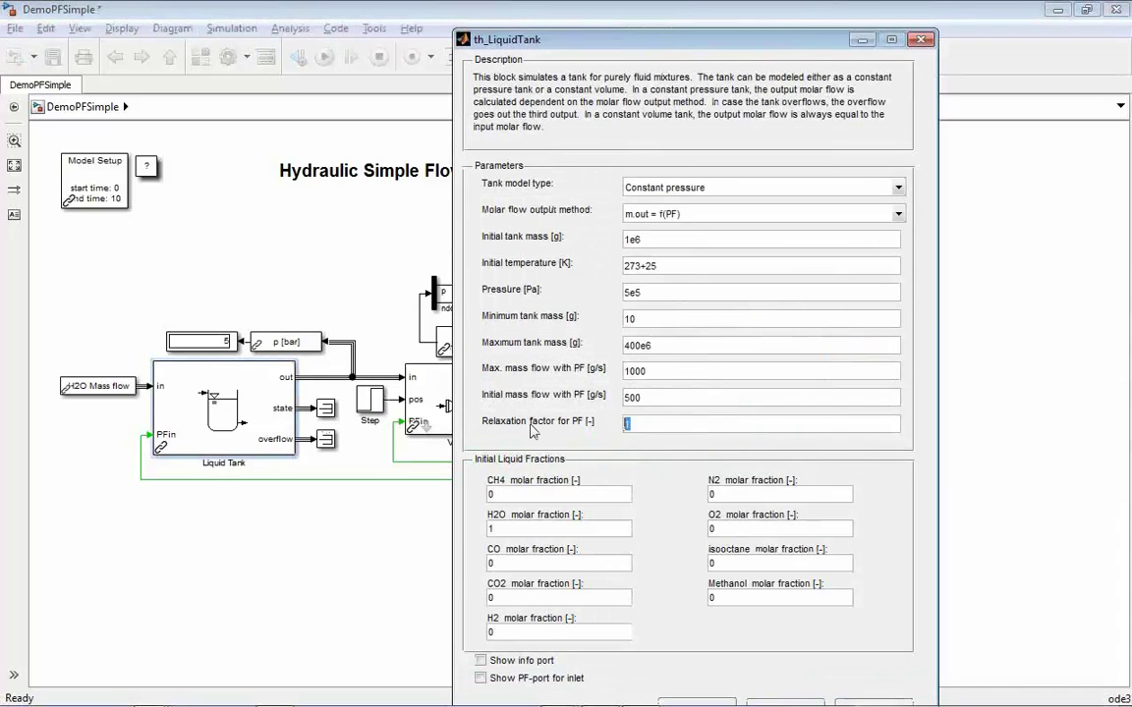
left_click_drag(605, 37, 591, 19)
left_click(681, 691)
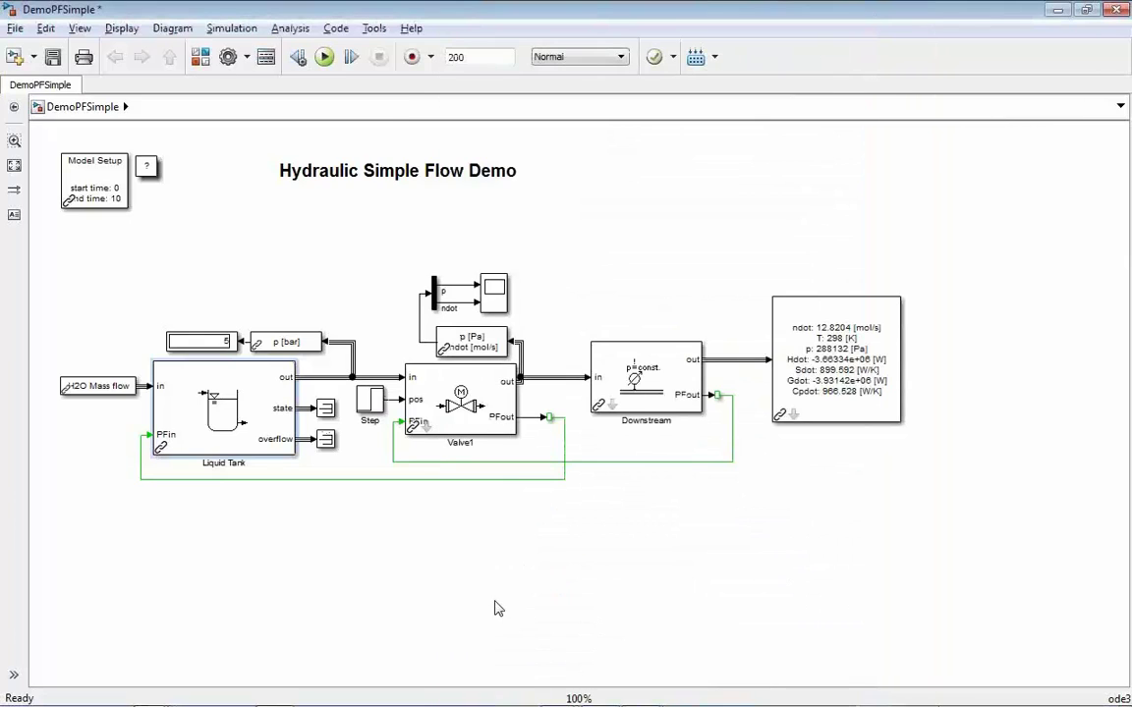
left_click(236, 30)
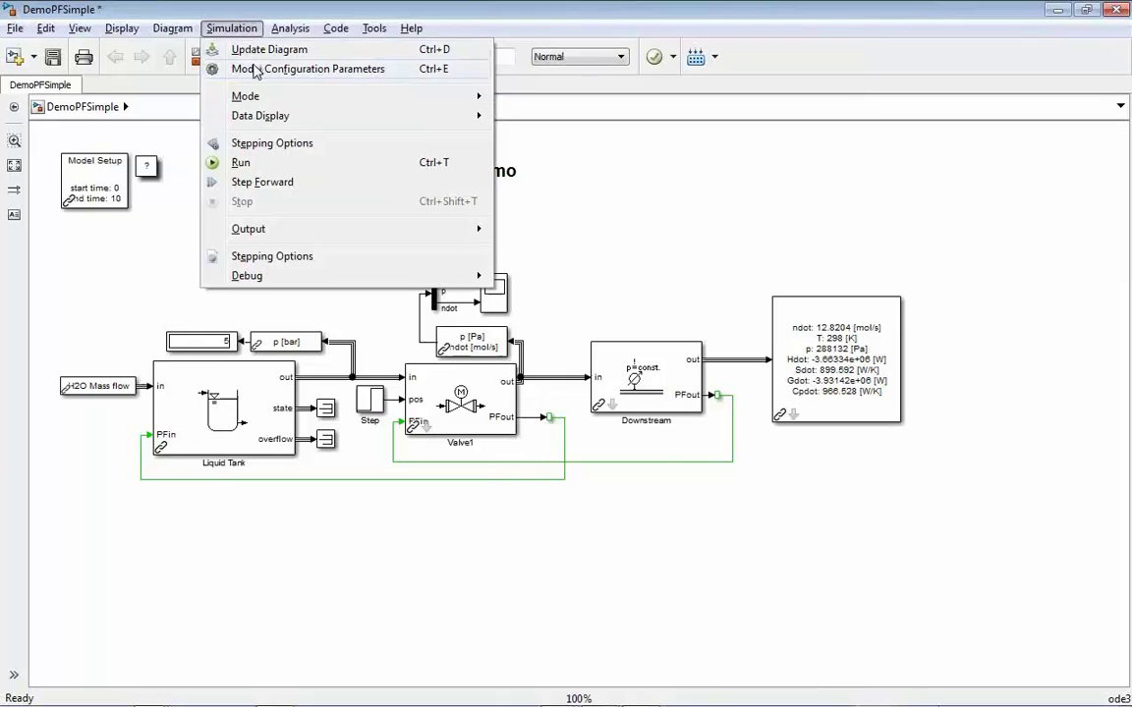
left_click(246, 69)
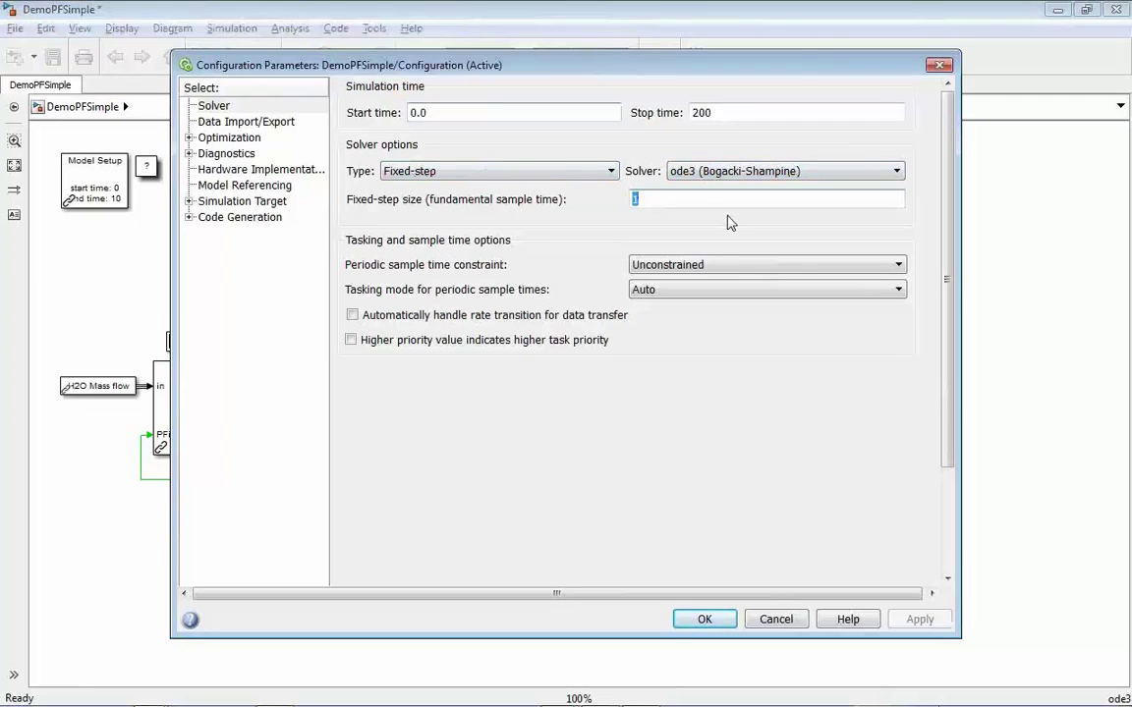
Set the Fixed-step size to 10, apply it, run the simple flow demo, and open the scope
type("10")
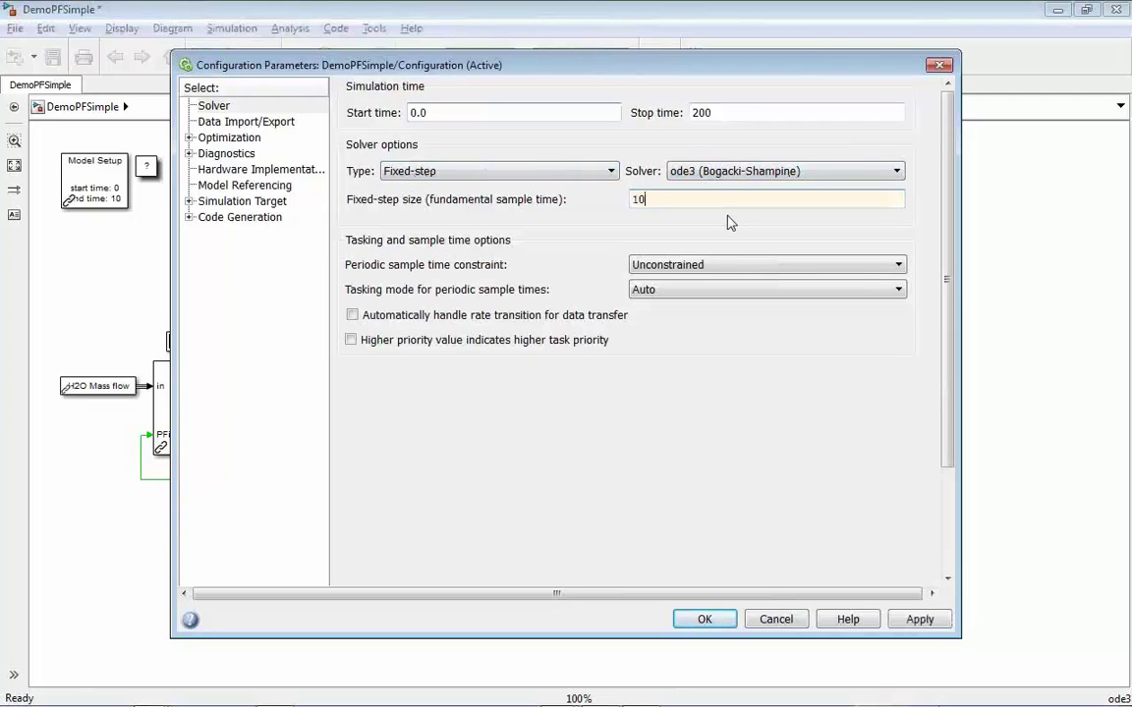
left_click(917, 619)
left_click(709, 620)
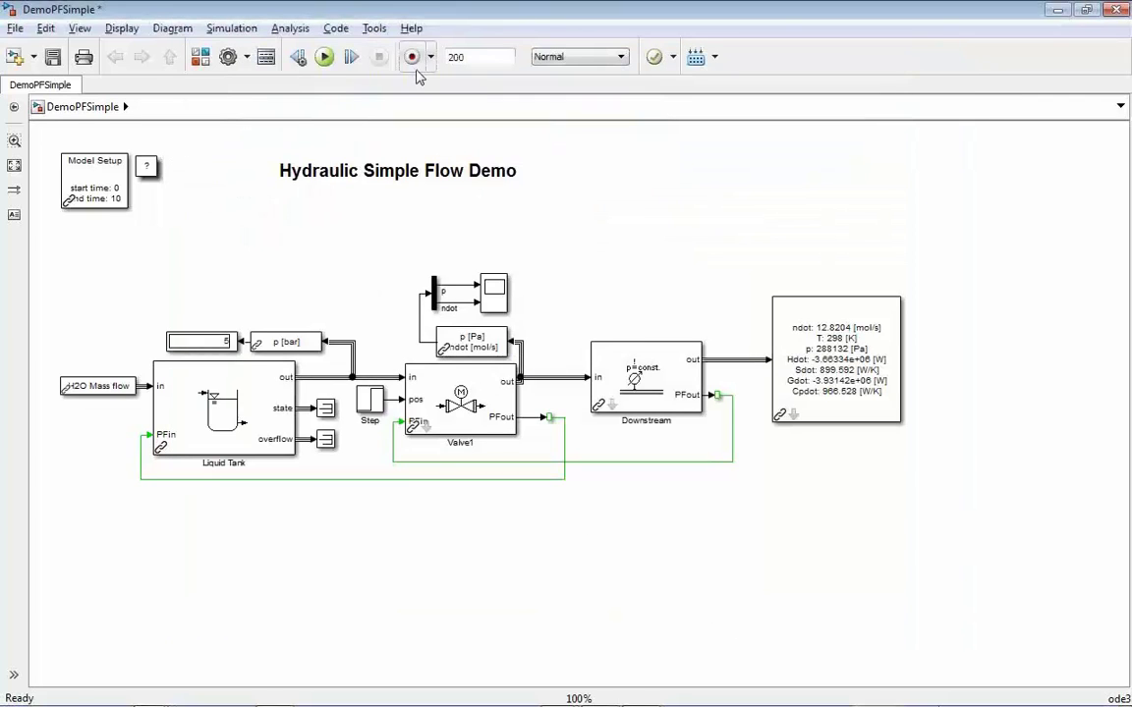
left_click(325, 56)
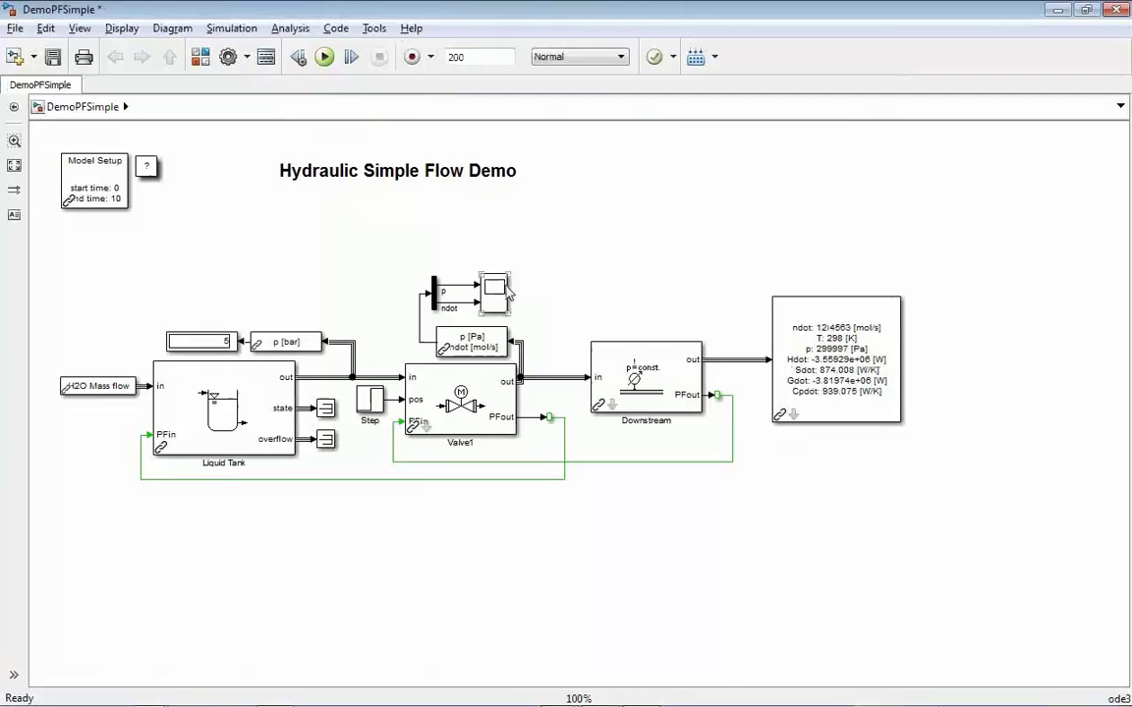
double_click(499, 288)
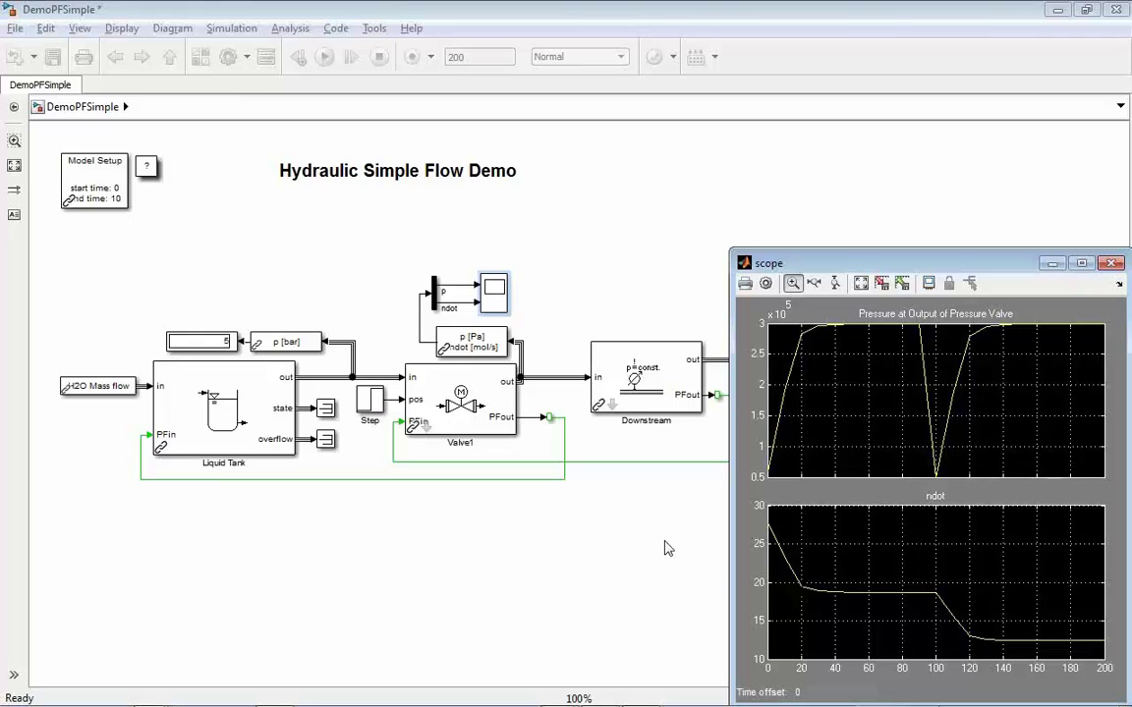
Switch to MATLAB, open DemoPFBranchAndCycle.mdl, and select the Pump (Pressure Feedback) block
key("alt+Tab")
key("alt+Tab")
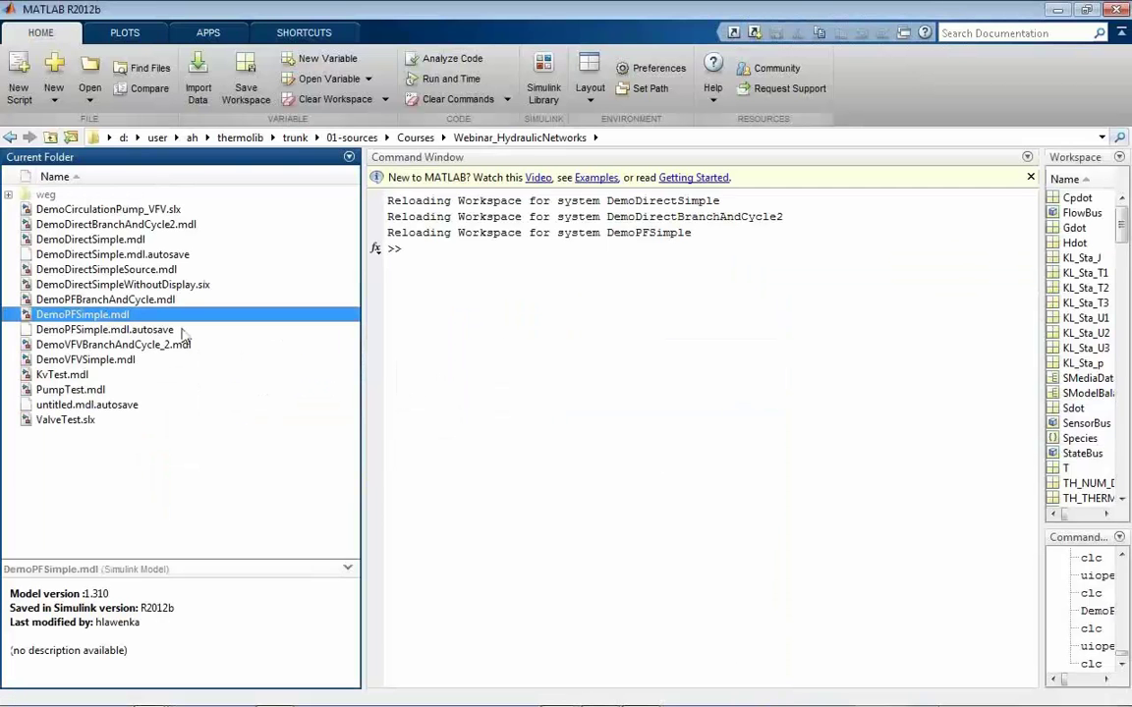
double_click(105, 299)
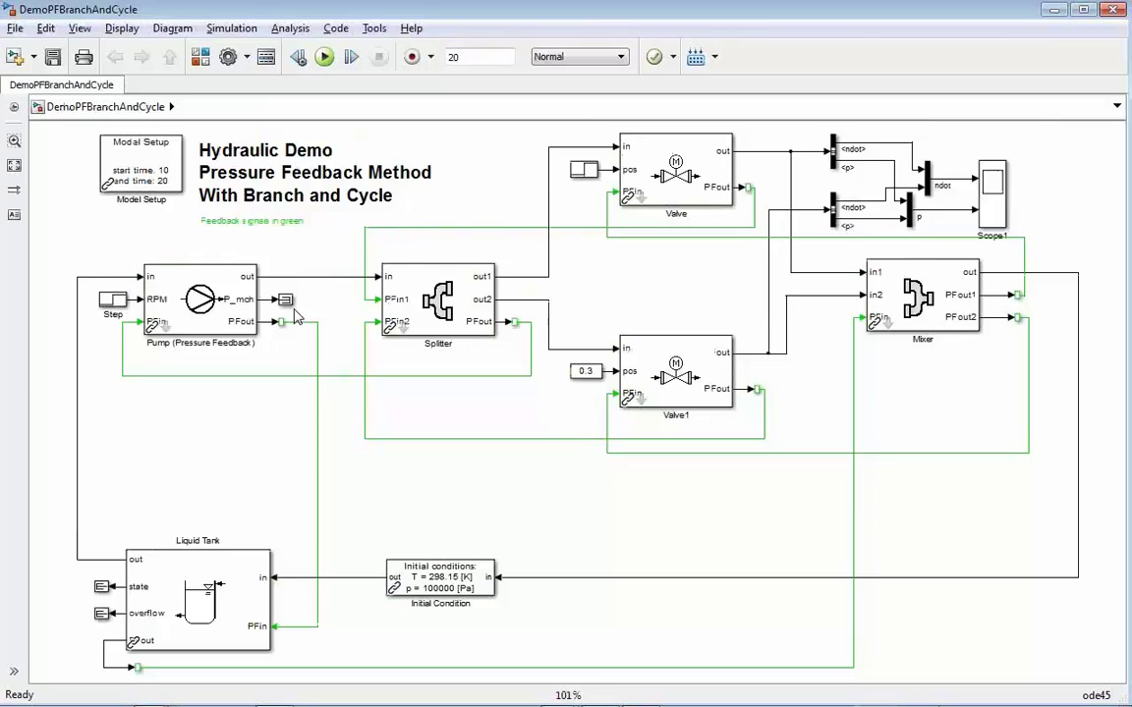
left_click(211, 316)
Inspect the Splitter, the out1-to-Valve line, Valve1 and the Mixer by selecting each in turn
left_click(465, 300)
left_click(525, 255)
left_click(549, 279)
left_click(555, 295)
left_click(702, 346)
left_click(556, 339)
left_click(914, 331)
left_click(1040, 282)
double_click(167, 297)
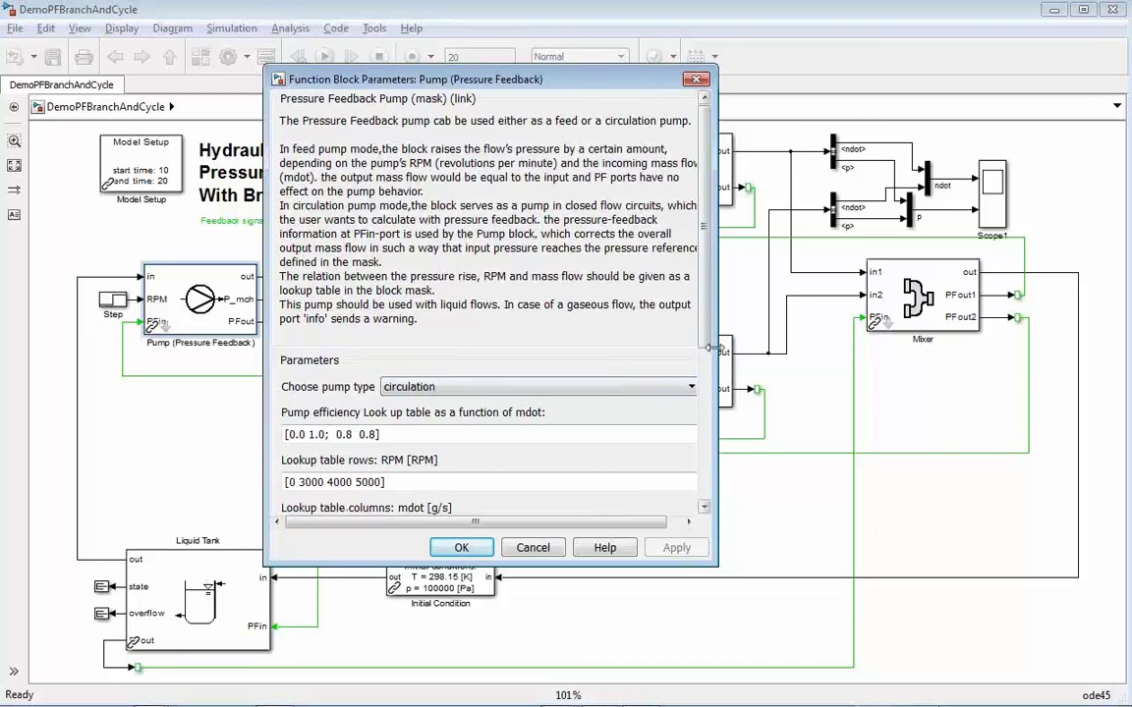
left_click_drag(705, 345, 722, 503)
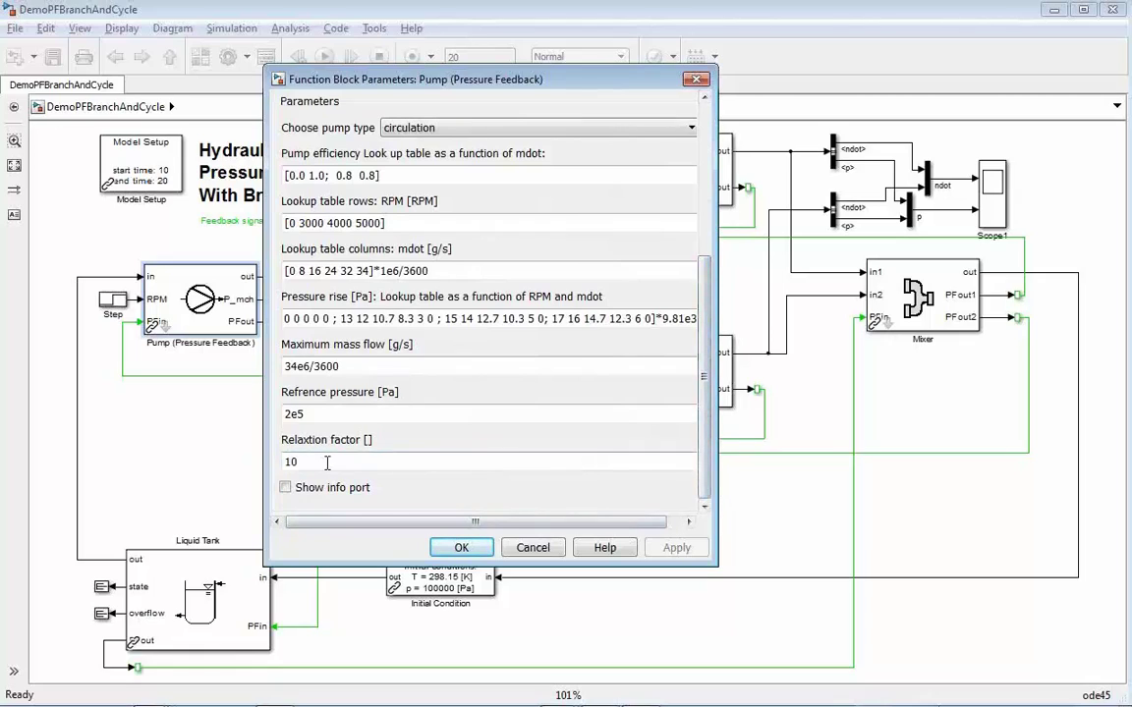
double_click(440, 462)
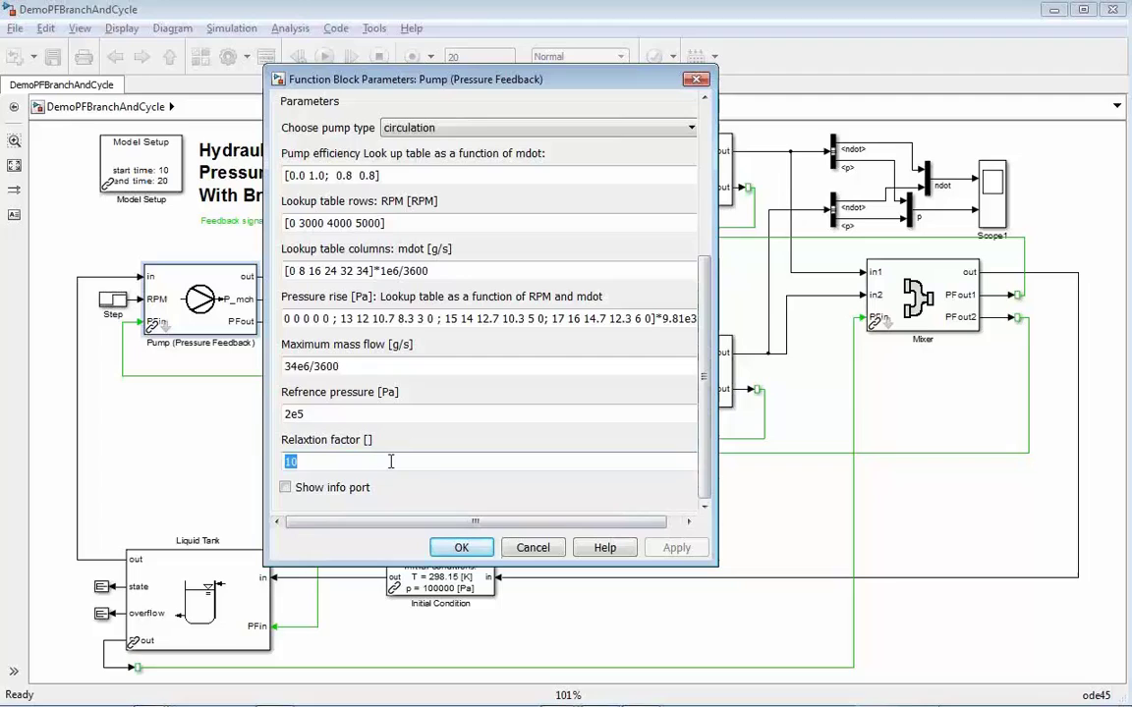
double_click(320, 414)
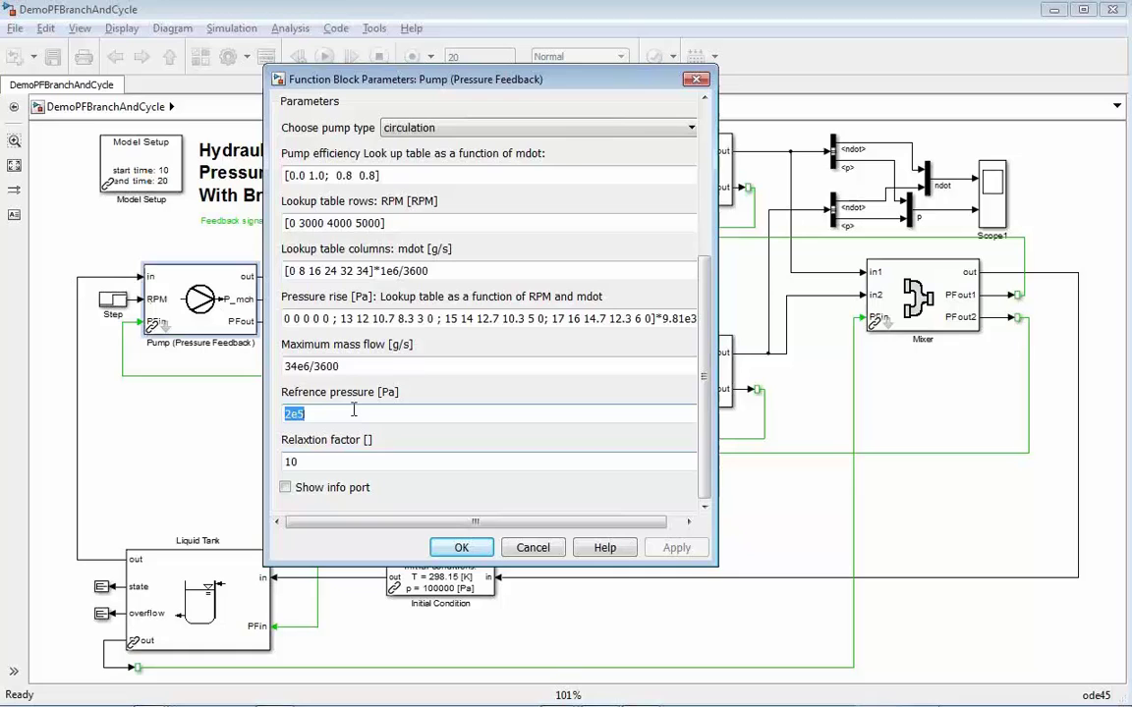
left_click(460, 546)
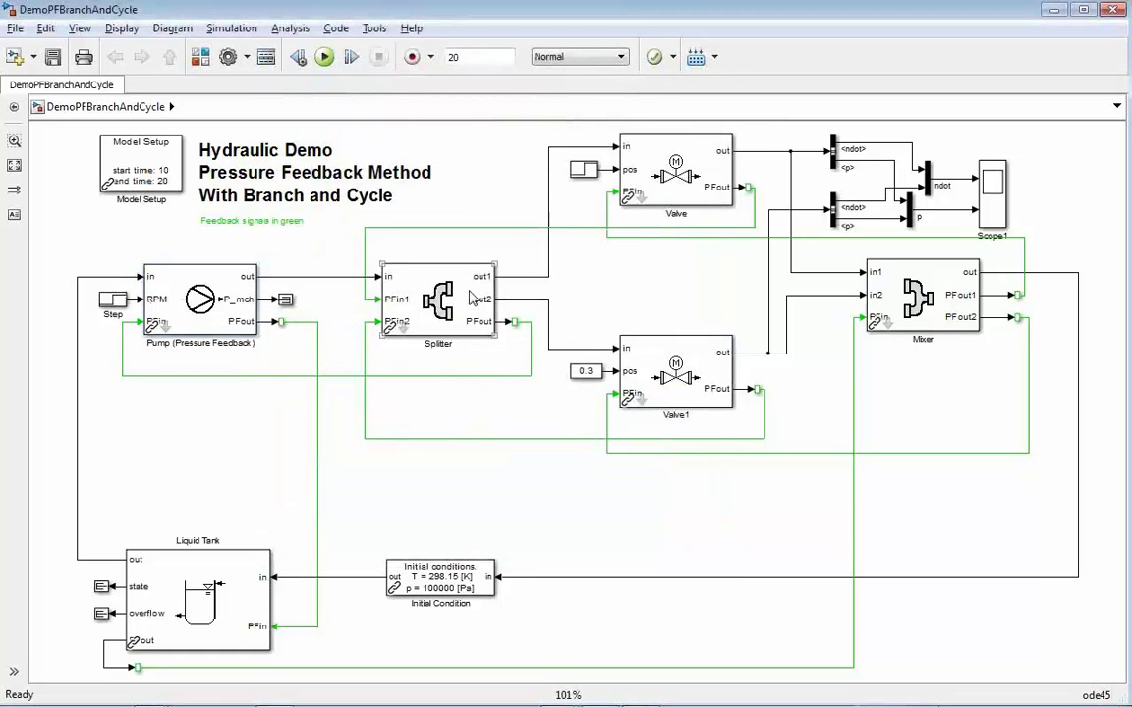
Run the branch-and-cycle simulation, open Scope1 for ndot and p, and move its window down
left_click(325, 56)
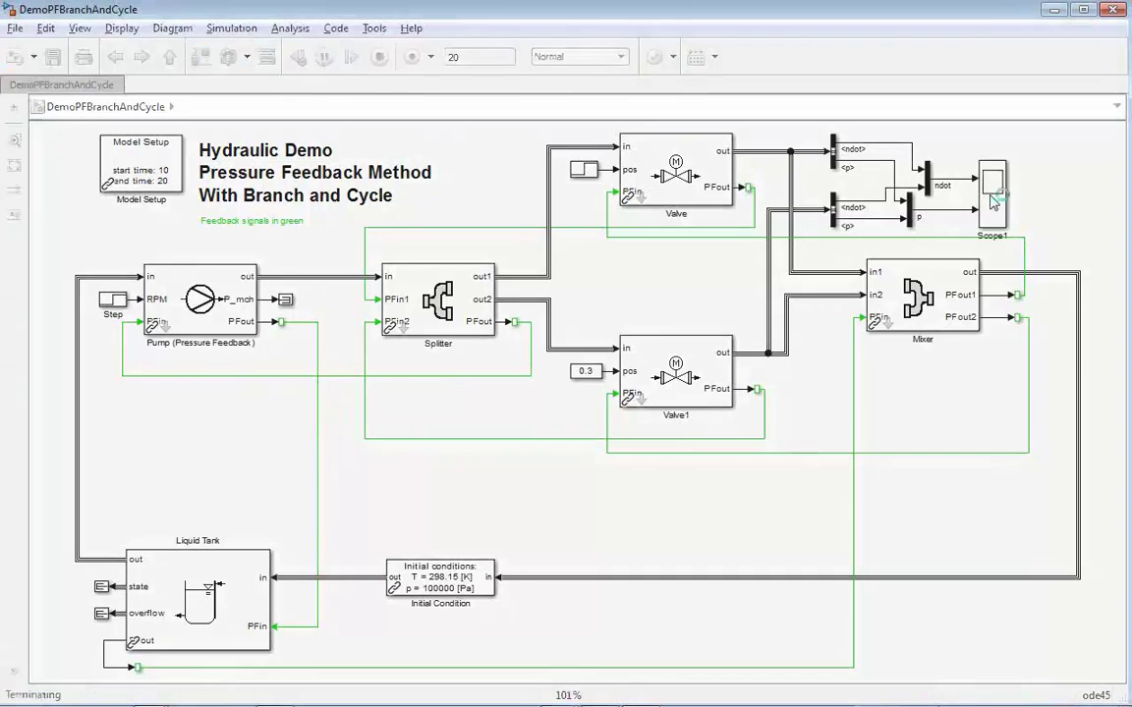
double_click(994, 204)
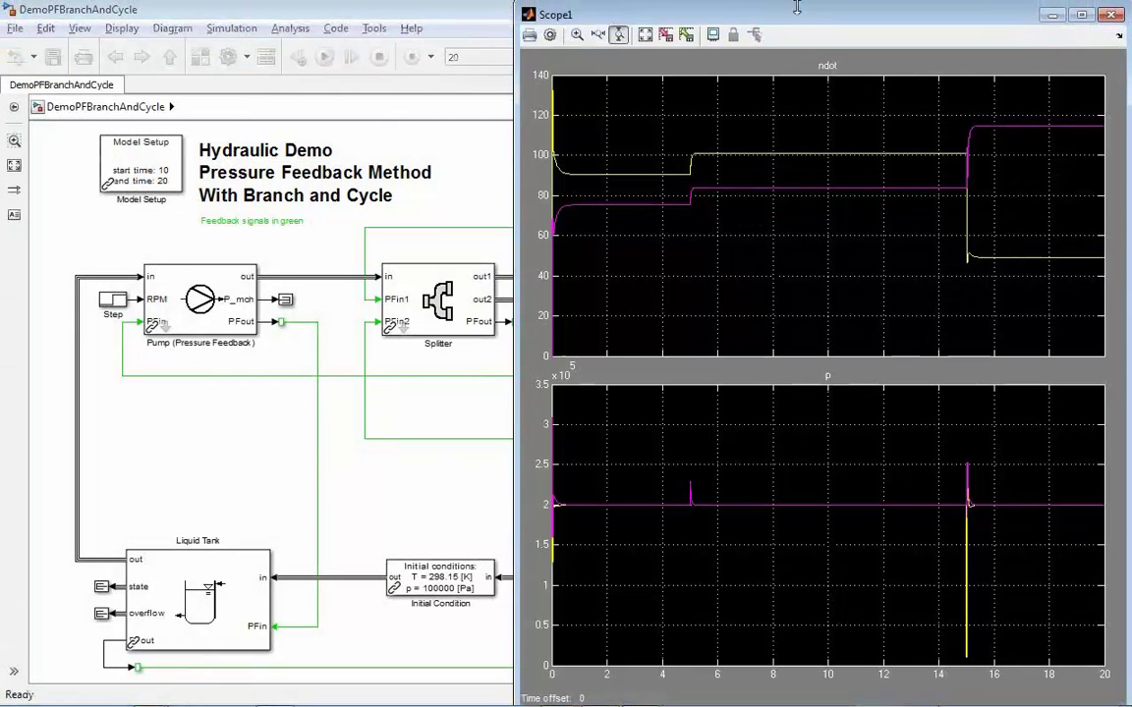
left_click_drag(797, 7, 798, 306)
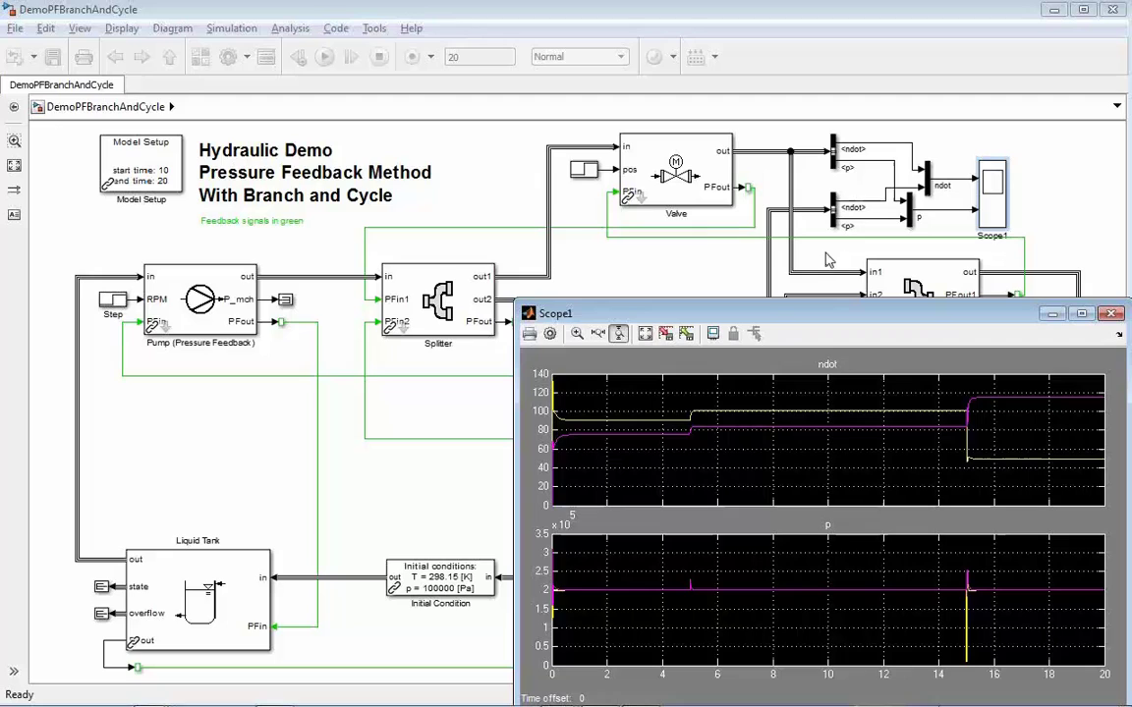
left_click(674, 147)
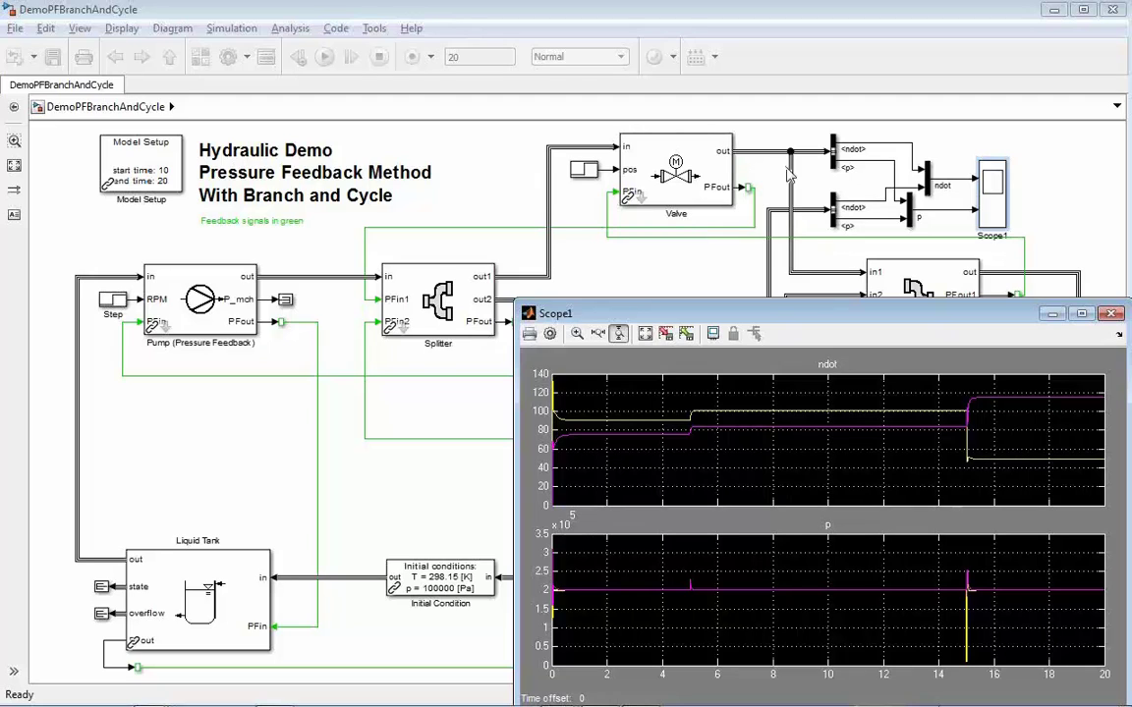
left_click_drag(815, 302, 788, 400)
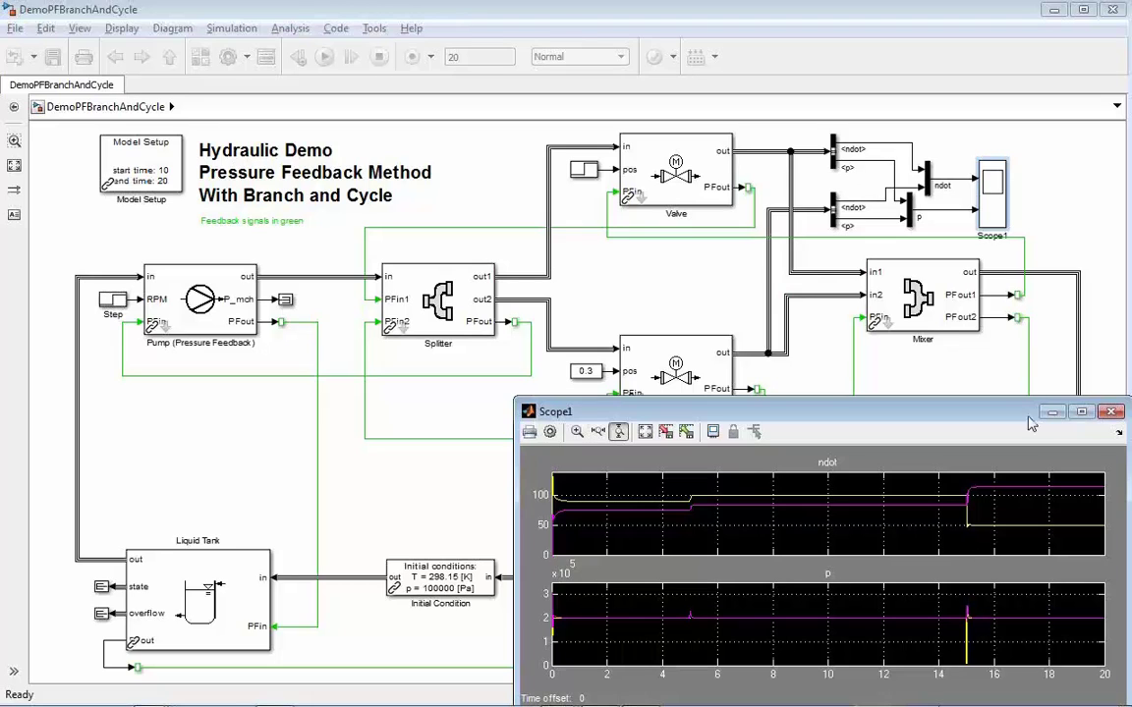
left_click_drag(1010, 398, 1009, 363)
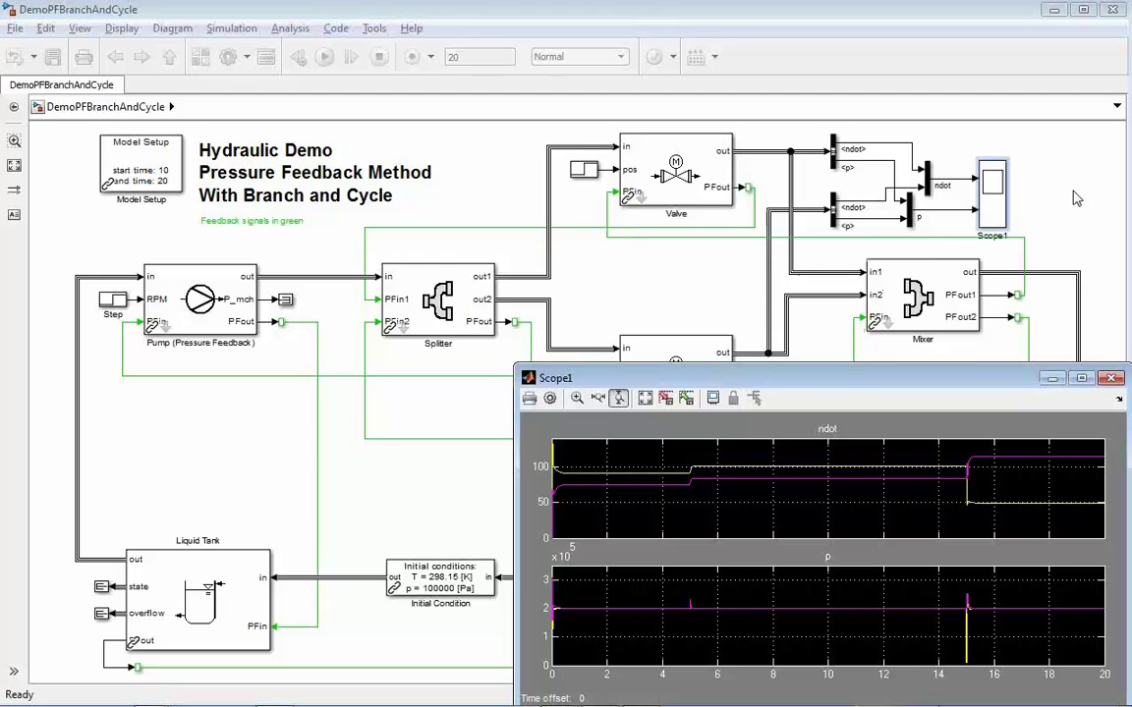
Switch windows to bring the MATLAB desktop with the Webinar_HydraulicNetworks folder to the front
left_click(827, 210)
key("alt+Tab")
key("alt+Tab")
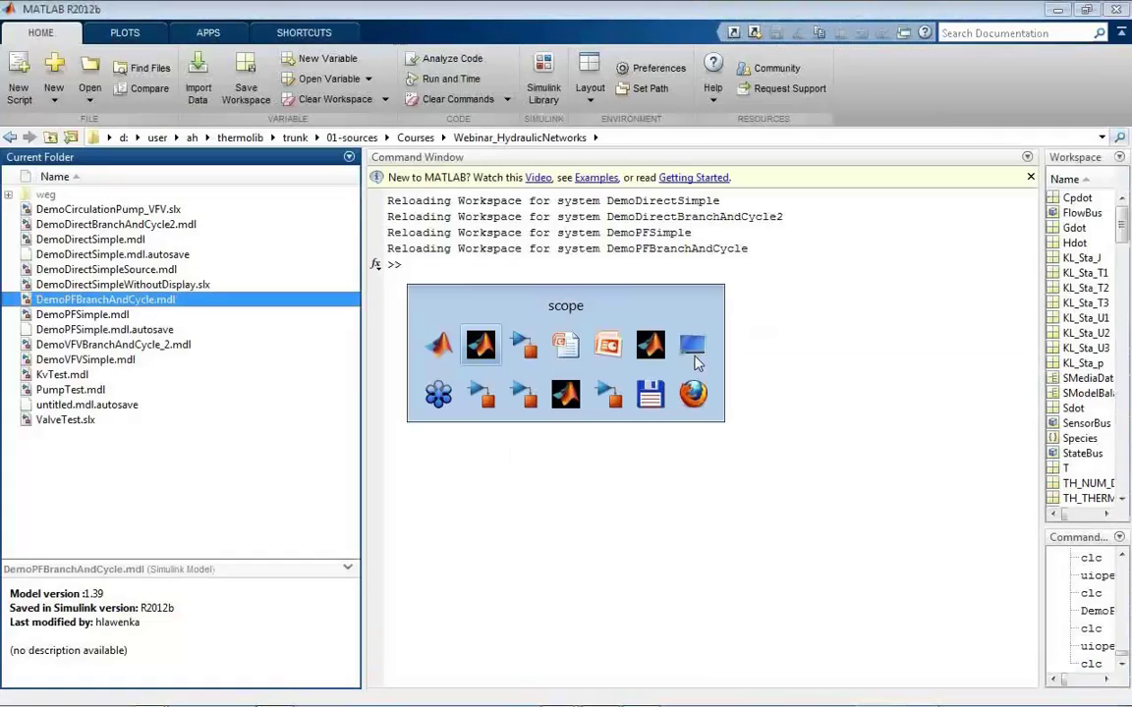